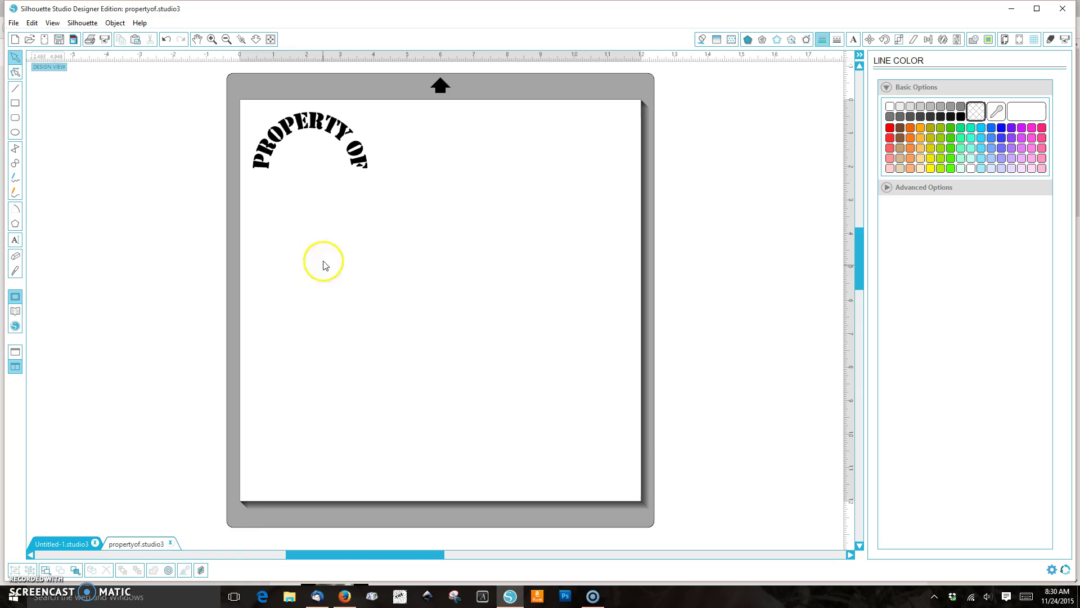
Launch Character Map and show Samantha Upright's Private Use Characters, grouped by Unicode Subrange.
left_click(133, 599)
type("chara")
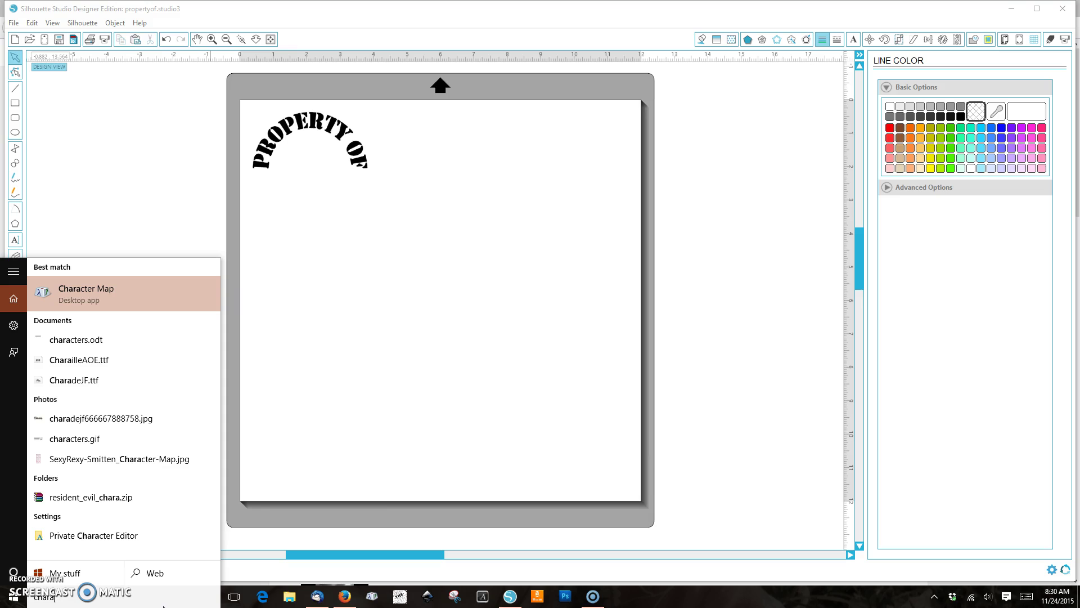
left_click(140, 288)
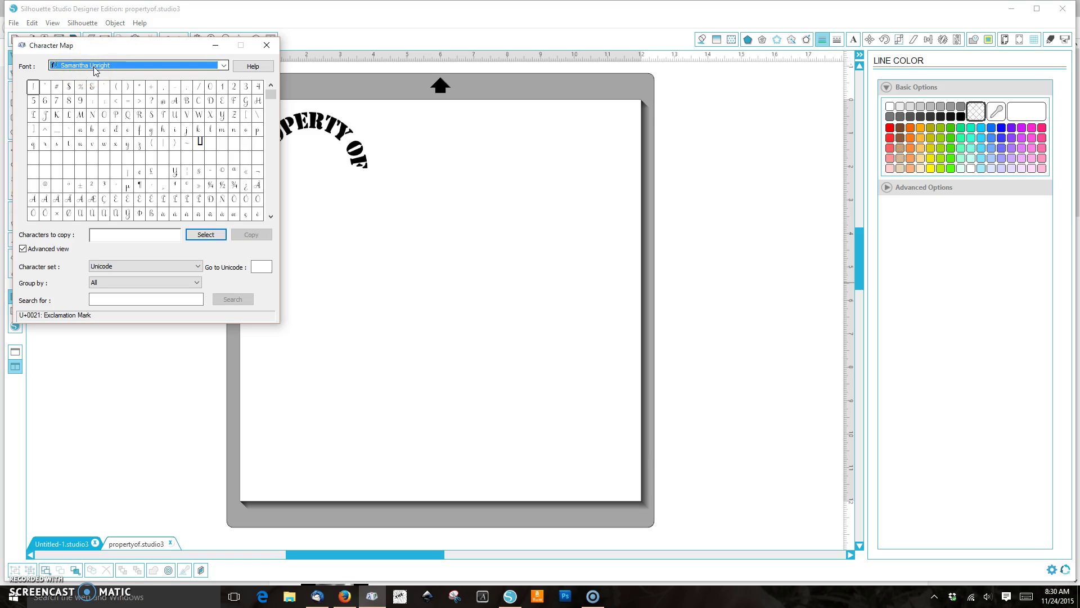
left_click(135, 282)
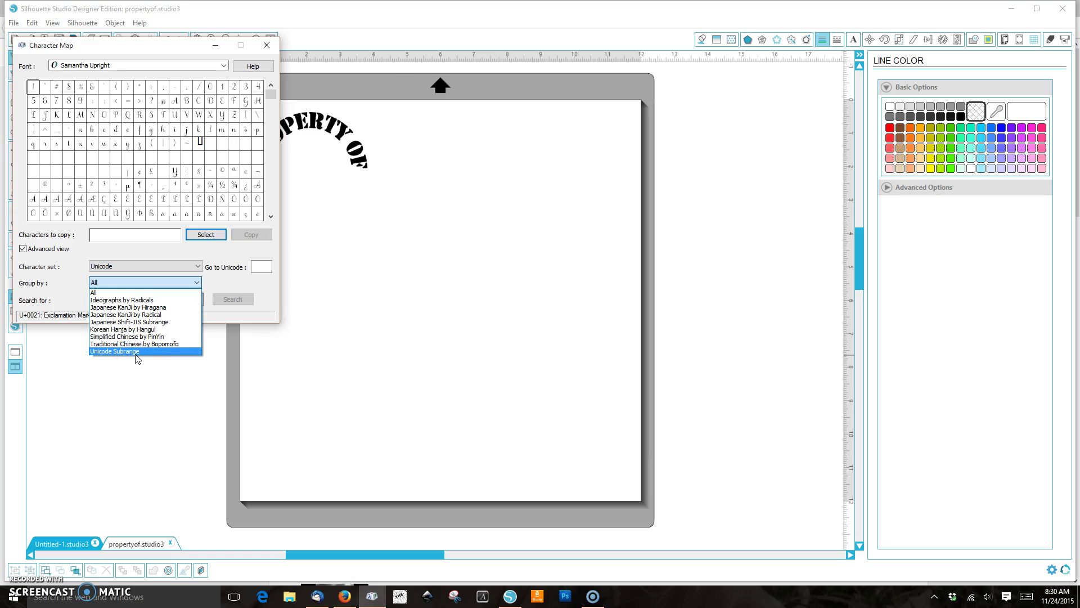
left_click(136, 352)
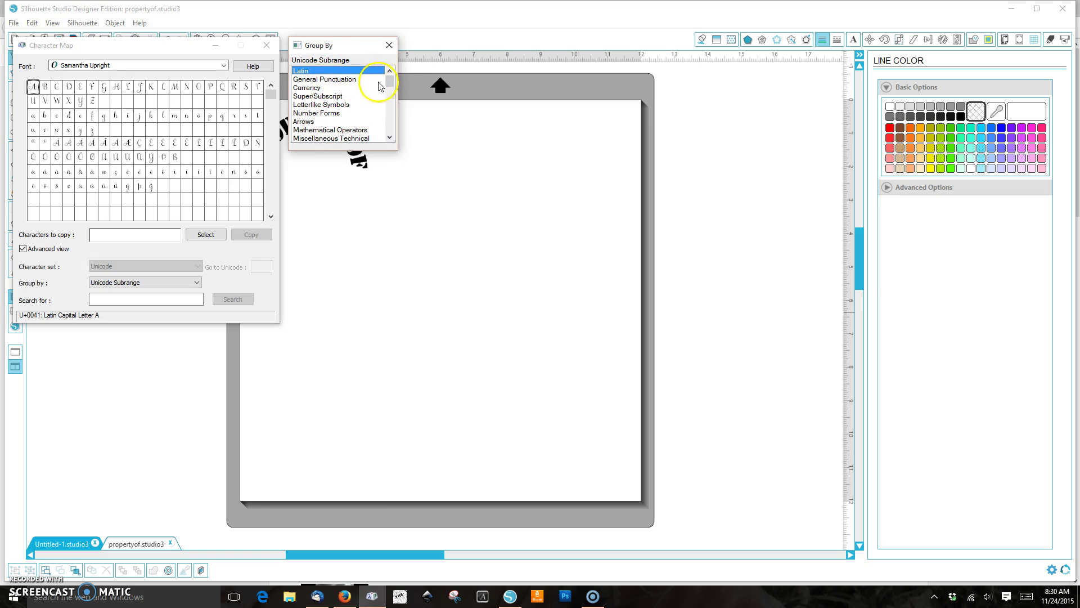
left_click(388, 105)
scroll(388, 107, "down", 10)
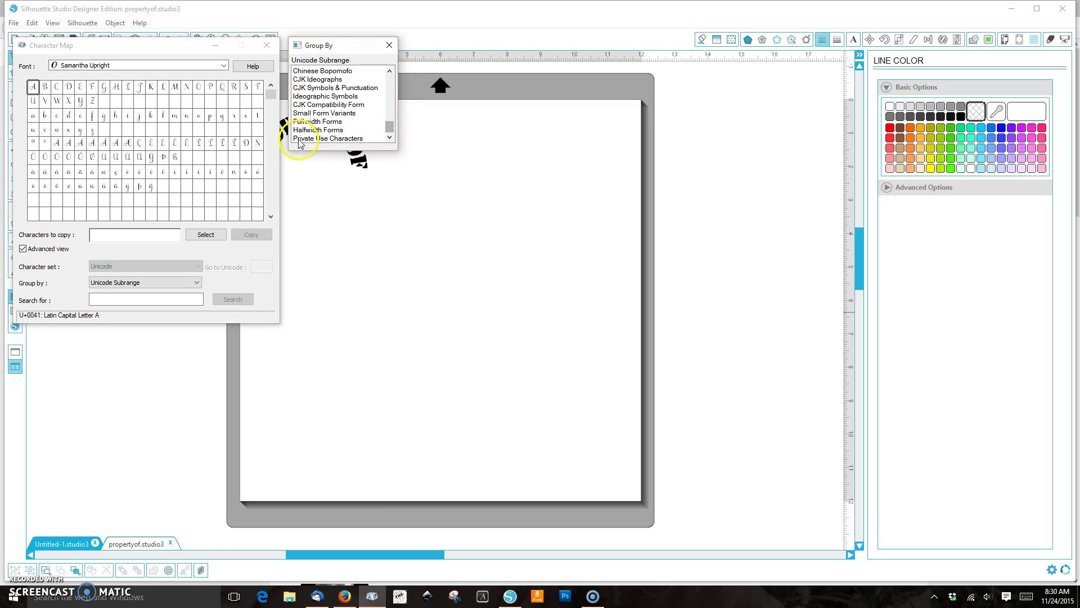
left_click(298, 140)
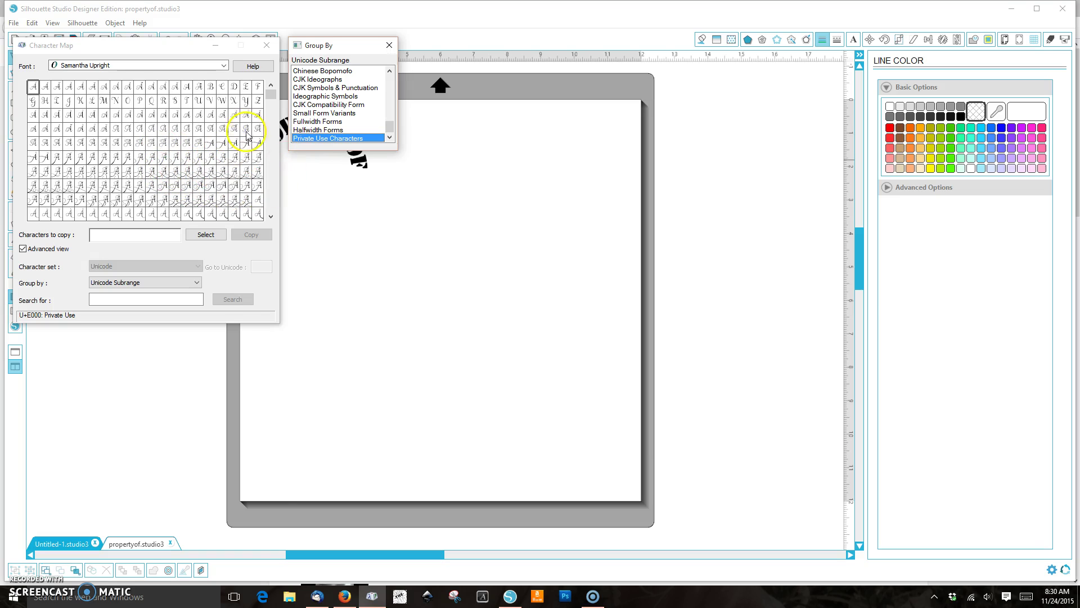
Select the decorative swash glyph U+E24B and copy it to the clipboard.
left_click_drag(277, 99, 274, 103)
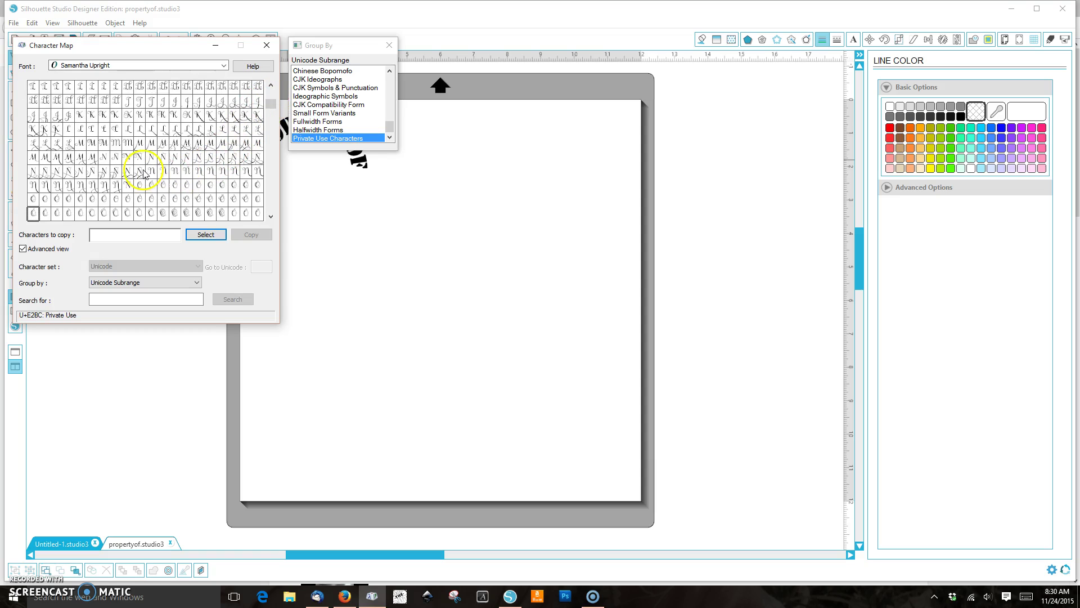
left_click(116, 129)
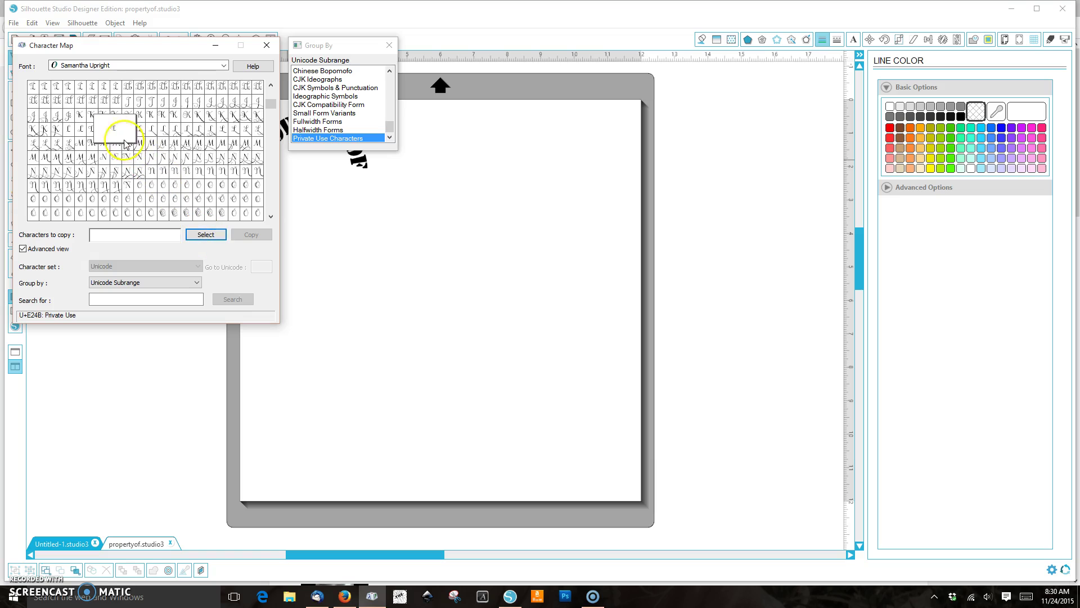
left_click(205, 237)
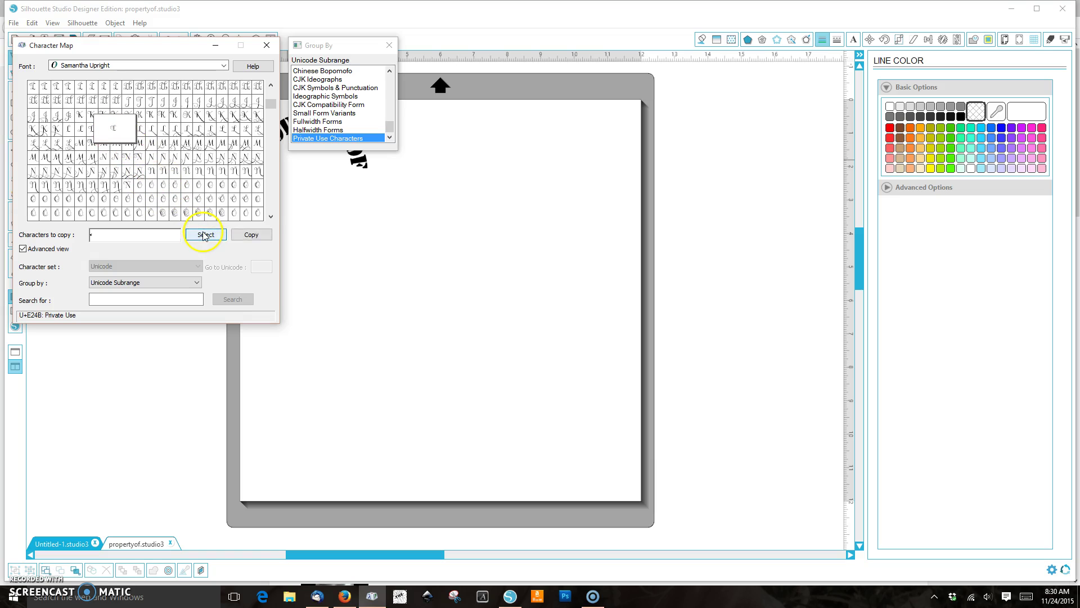
left_click(249, 237)
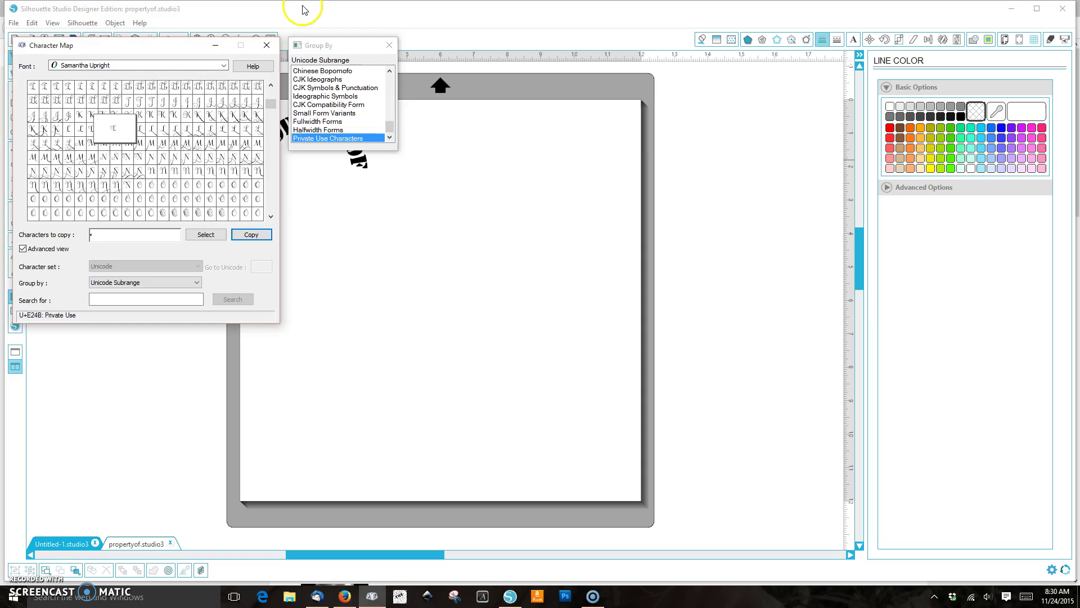
Add a text box below the arch with the swash glyph and 'Lizzy', selecting the final y.
left_click(302, 8)
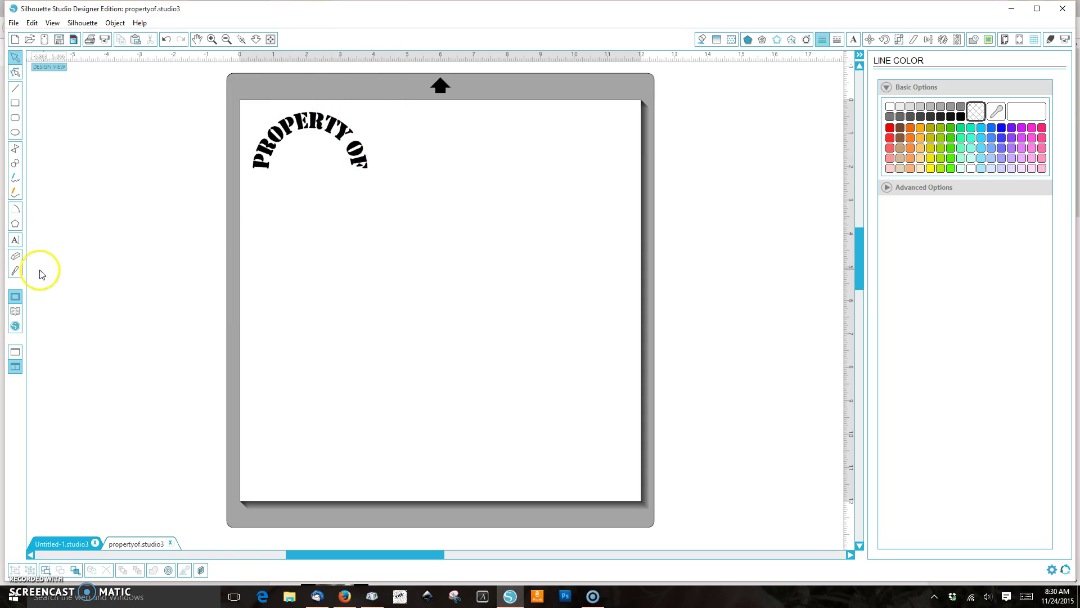
left_click(15, 240)
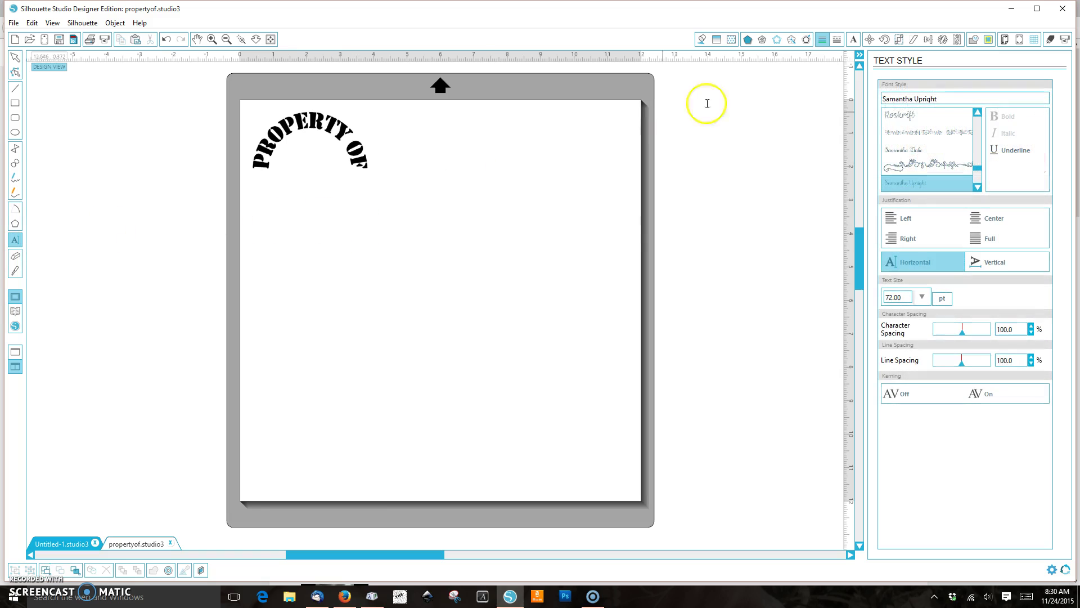
left_click(263, 217)
key("Escape")
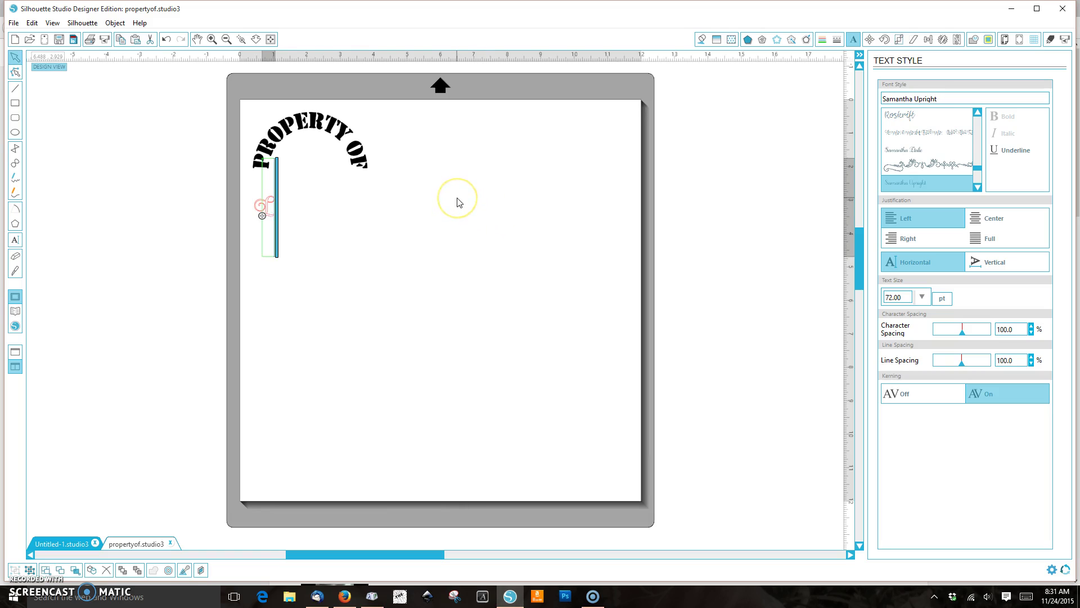
type("Lizzy")
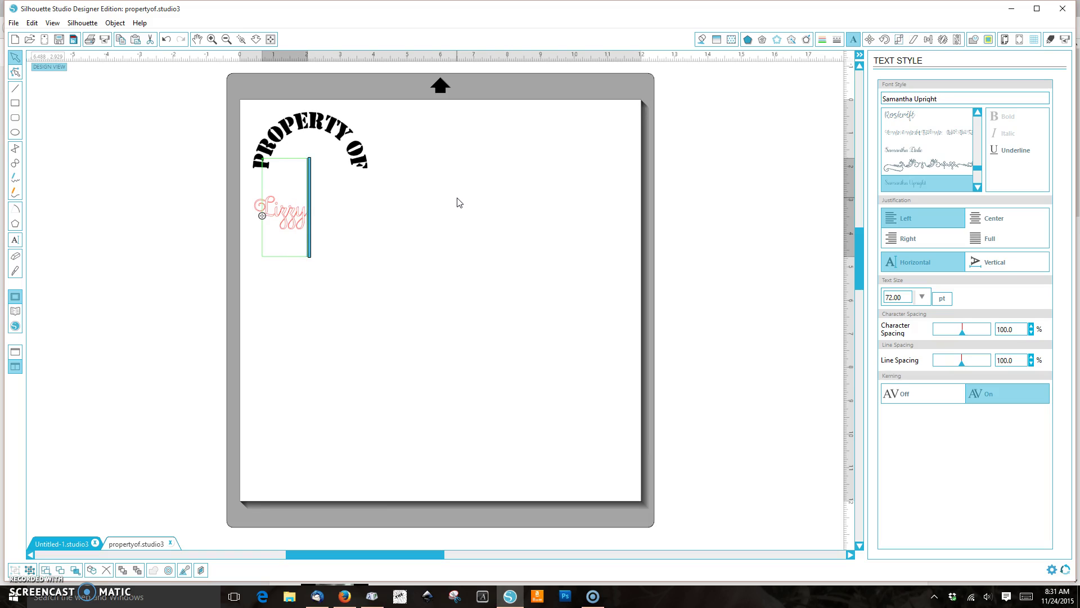
key("shift+Left")
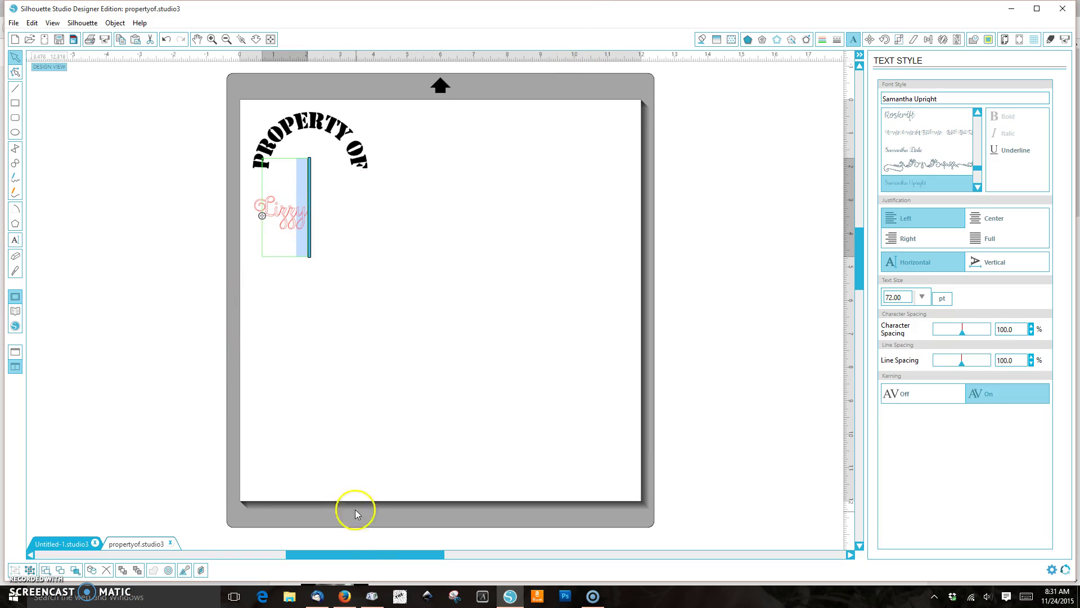
Bring Character Map back and scroll further down the Private Use Characters grid.
mouse_move(374, 602)
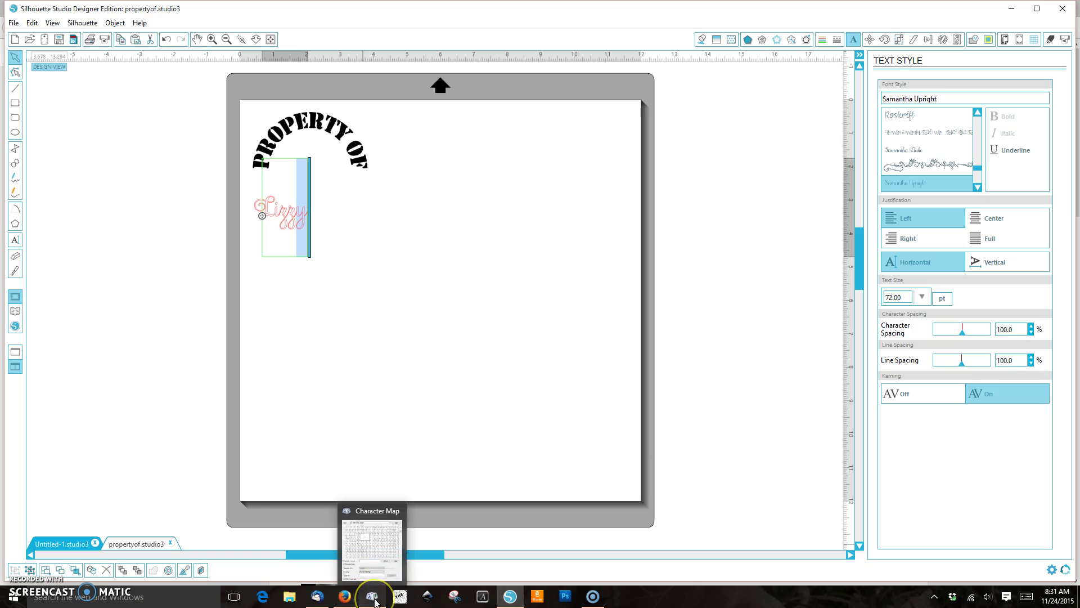
left_click(374, 597)
left_click(231, 230)
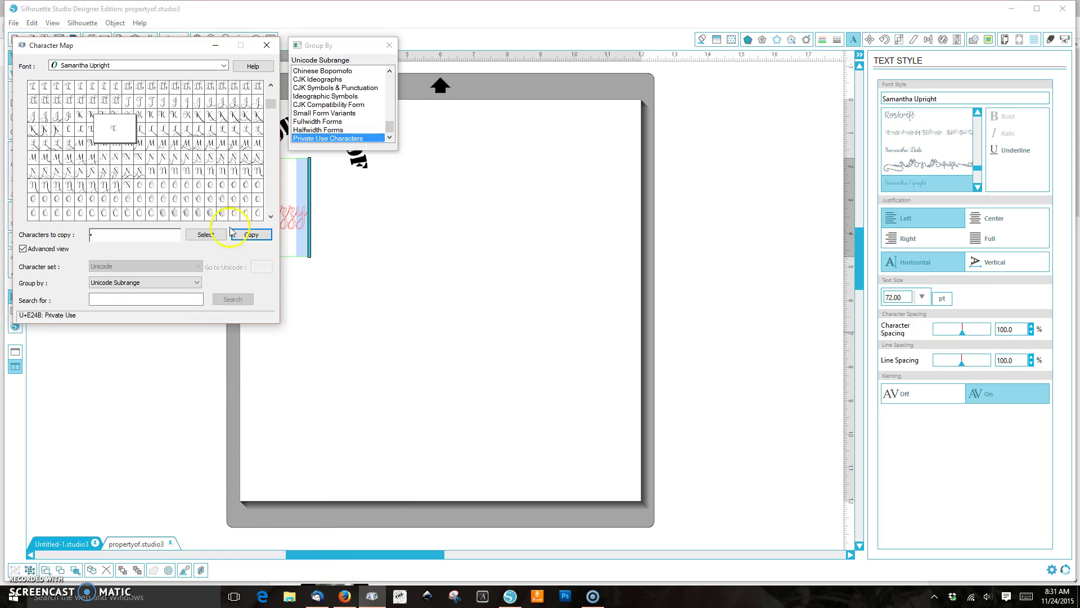
scroll(270, 206, "down", 6)
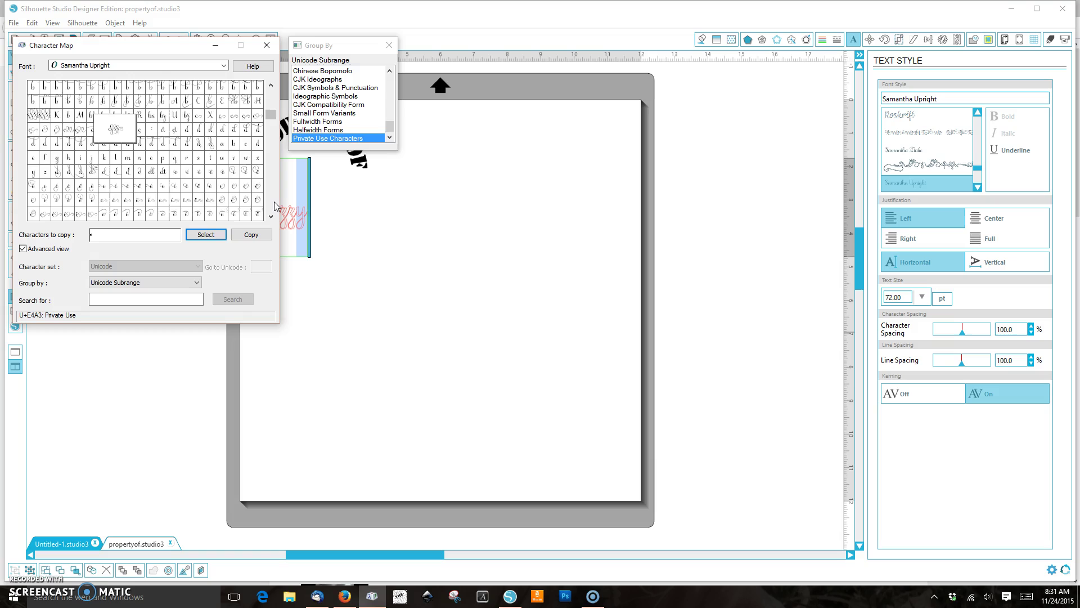
scroll(275, 206, "down", 3)
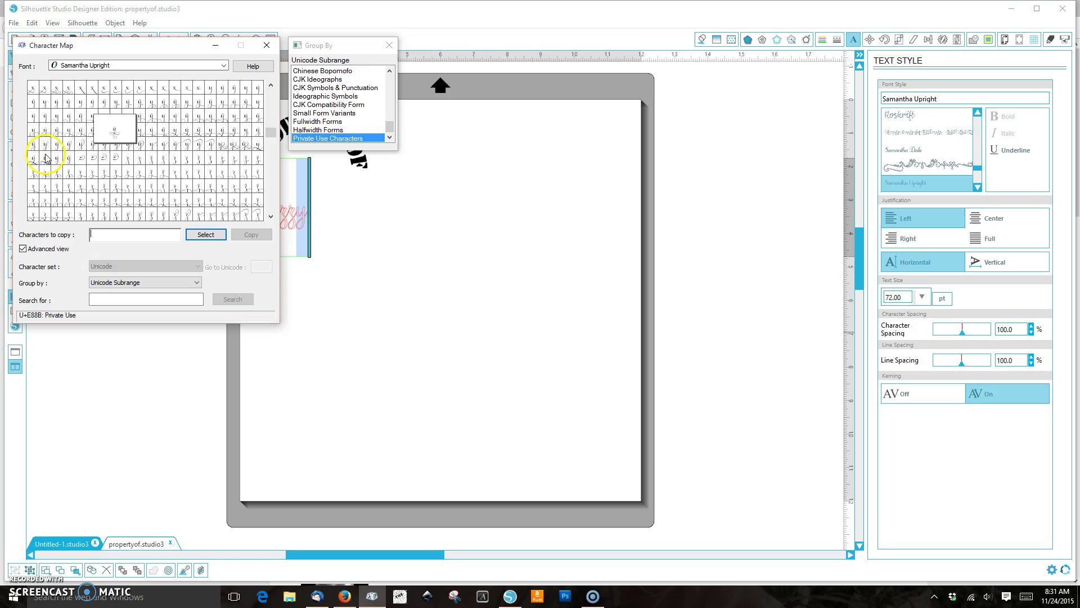
Copy the tailed swash y glyph U+E89C, then place the cursor back in the Lizzy text.
left_click(59, 118)
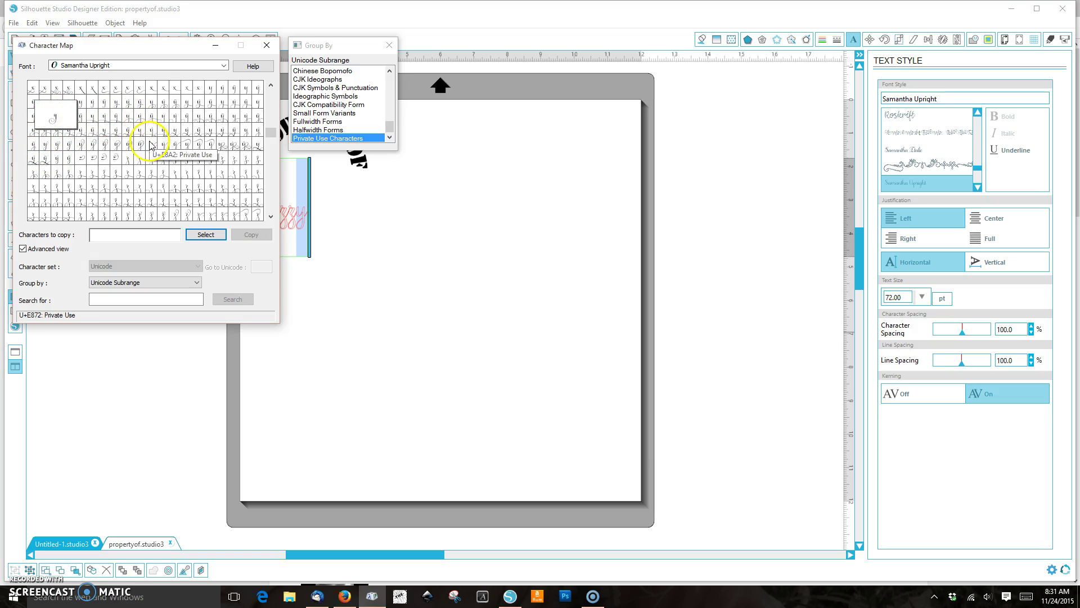
left_click(86, 146)
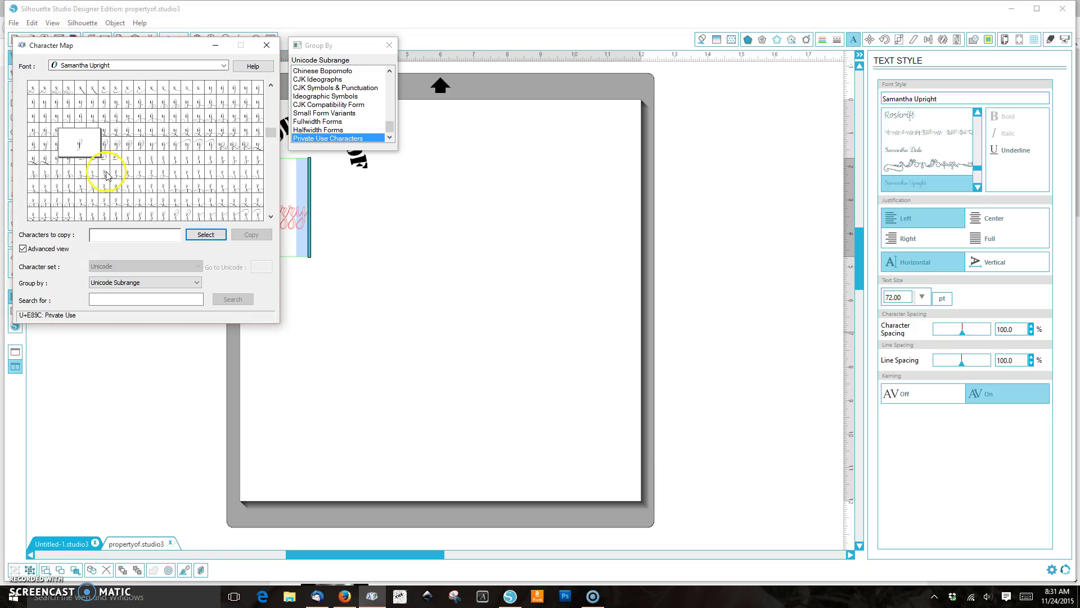
left_click(206, 234)
left_click(251, 237)
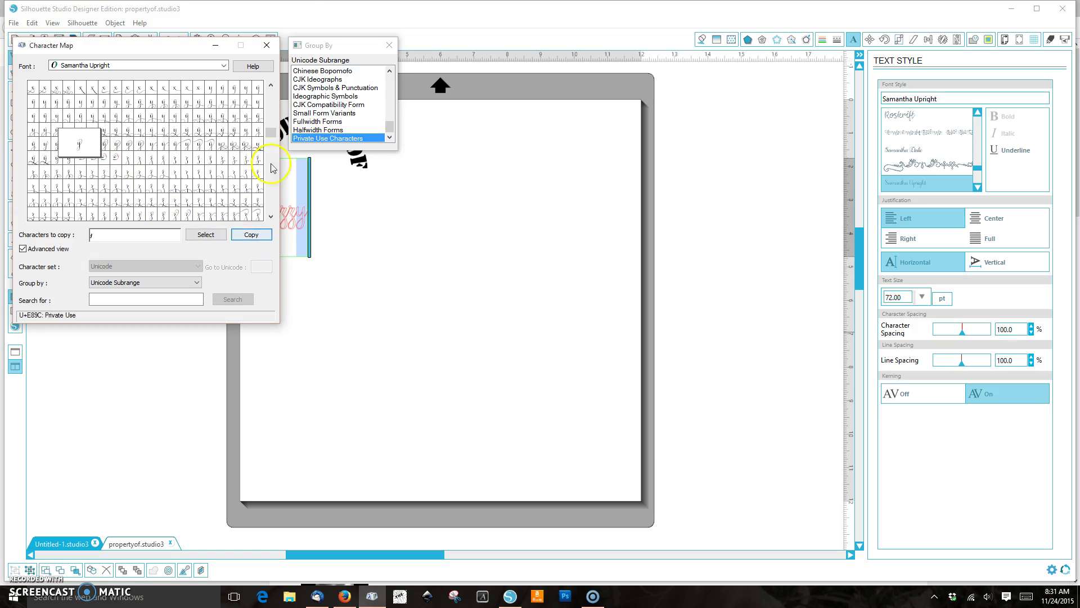
left_click(296, 10)
left_click(296, 186)
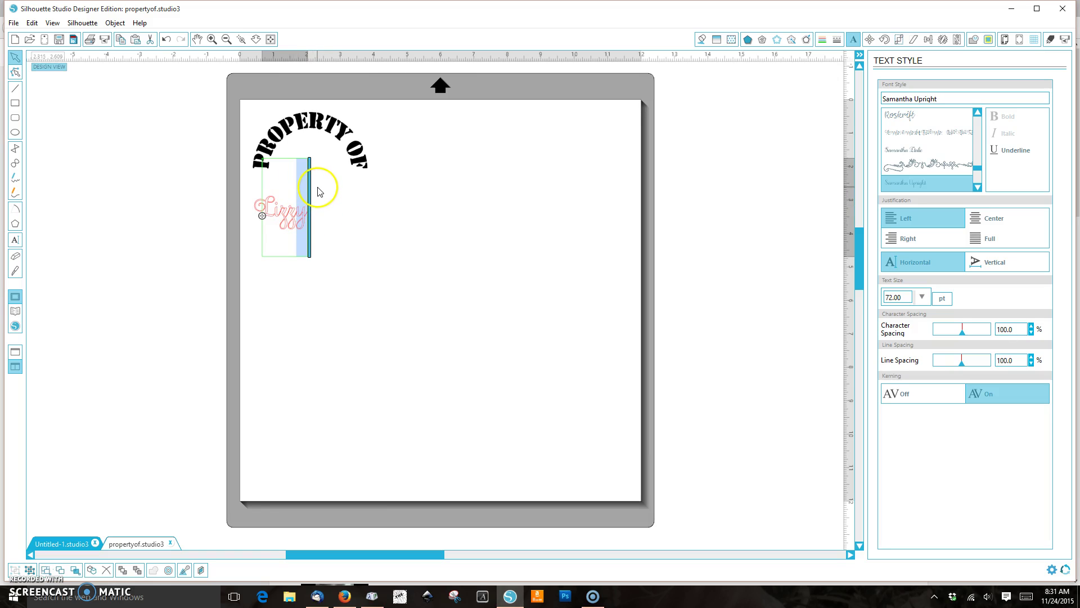
Replace Lizzy's final y with the pasted swash y glyph and zoom in on the name.
key("ctrl+v")
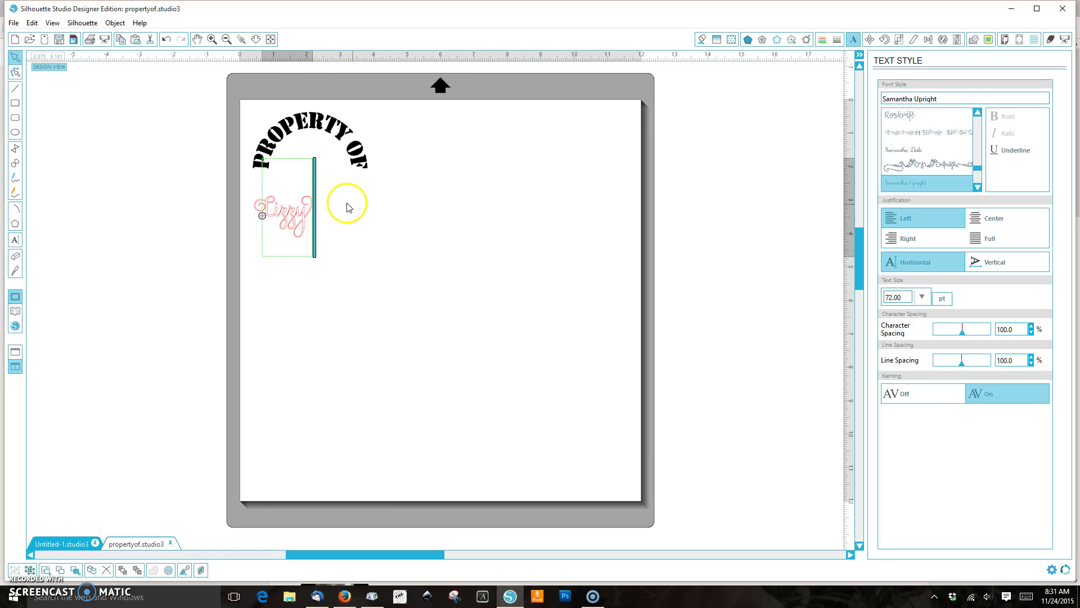
left_click(352, 204)
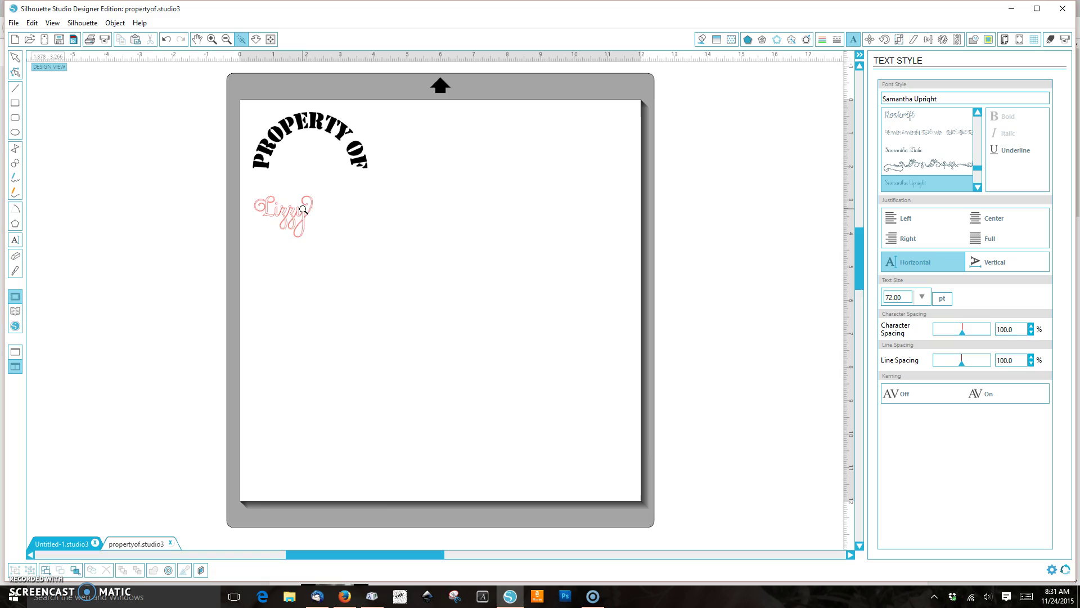
left_click(290, 215)
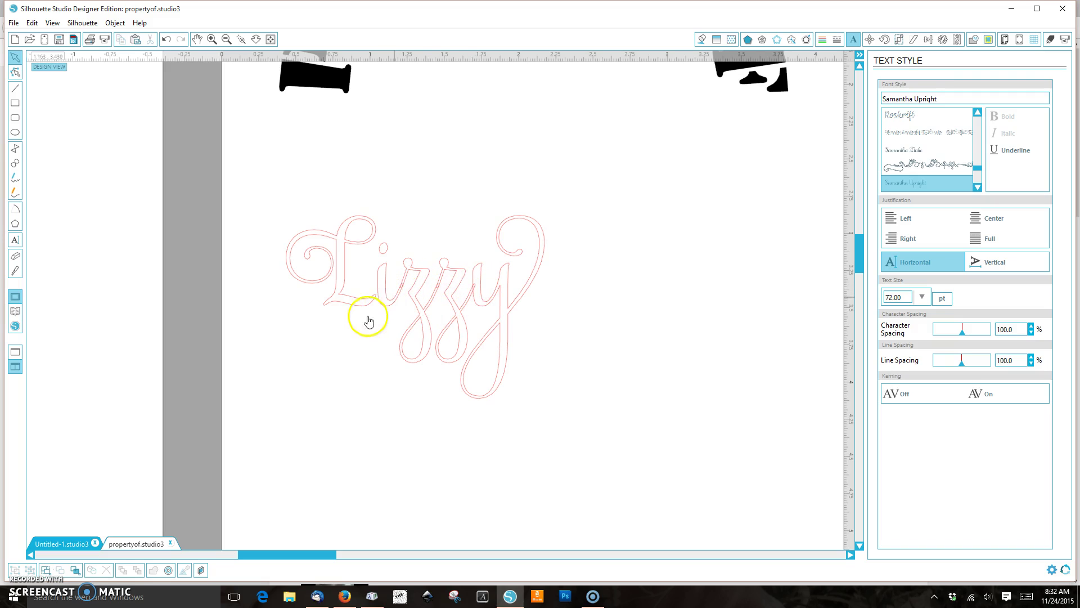
Weld the Lizzy letters, then group them into one 1.738 × 1.230 in object.
left_click(379, 298)
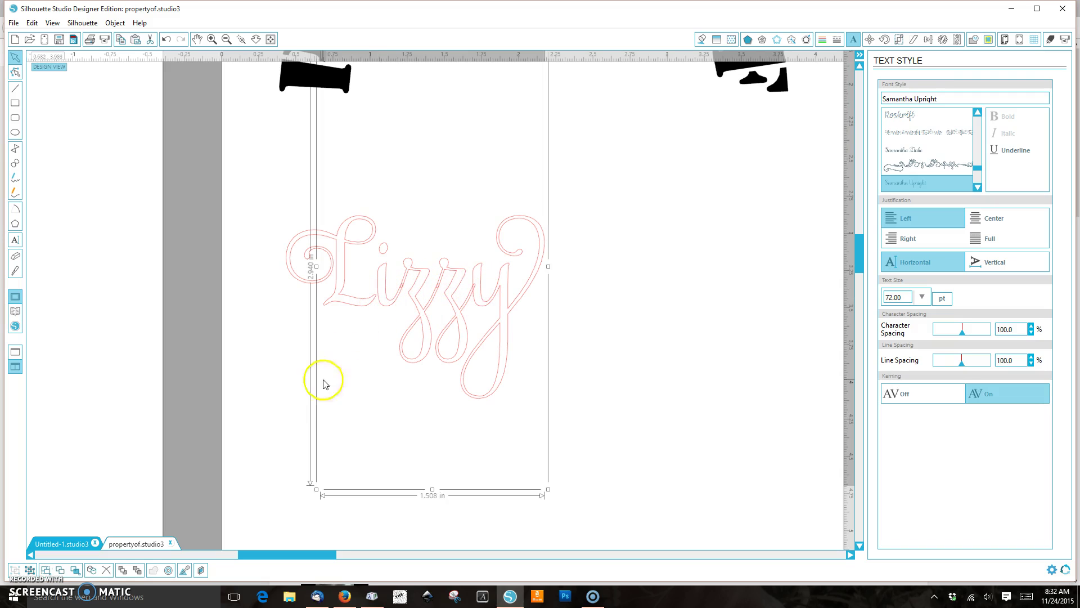
right_click(449, 352)
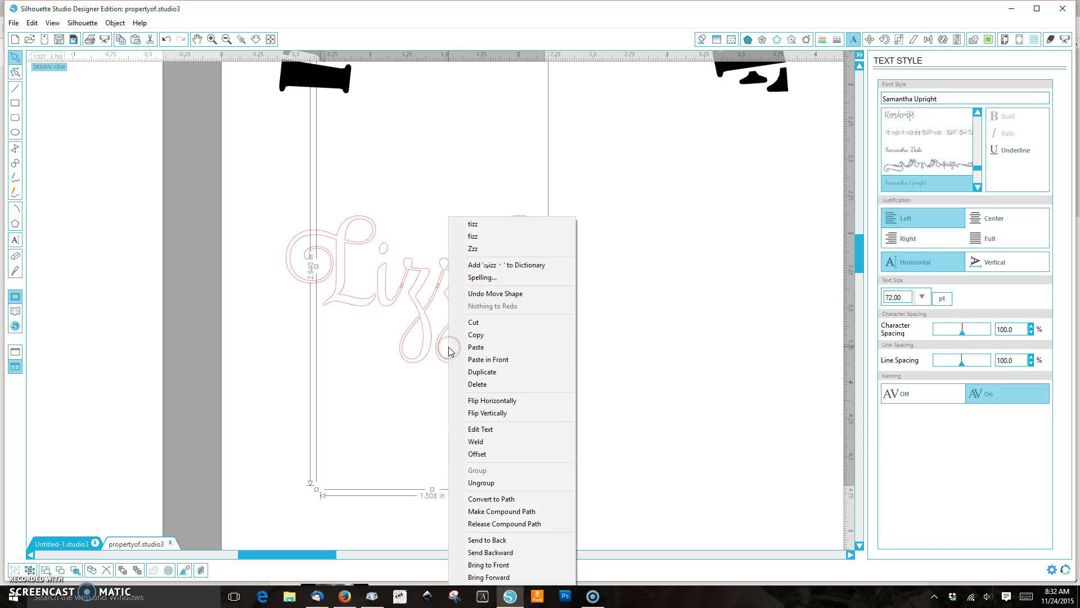
left_click(473, 442)
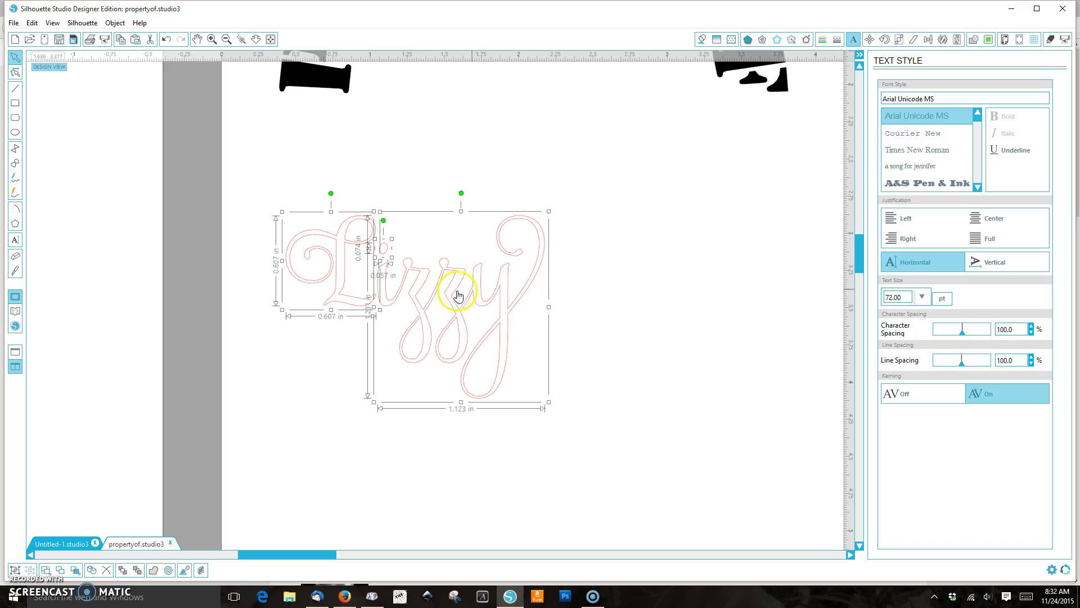
right_click(396, 295)
left_click(427, 480)
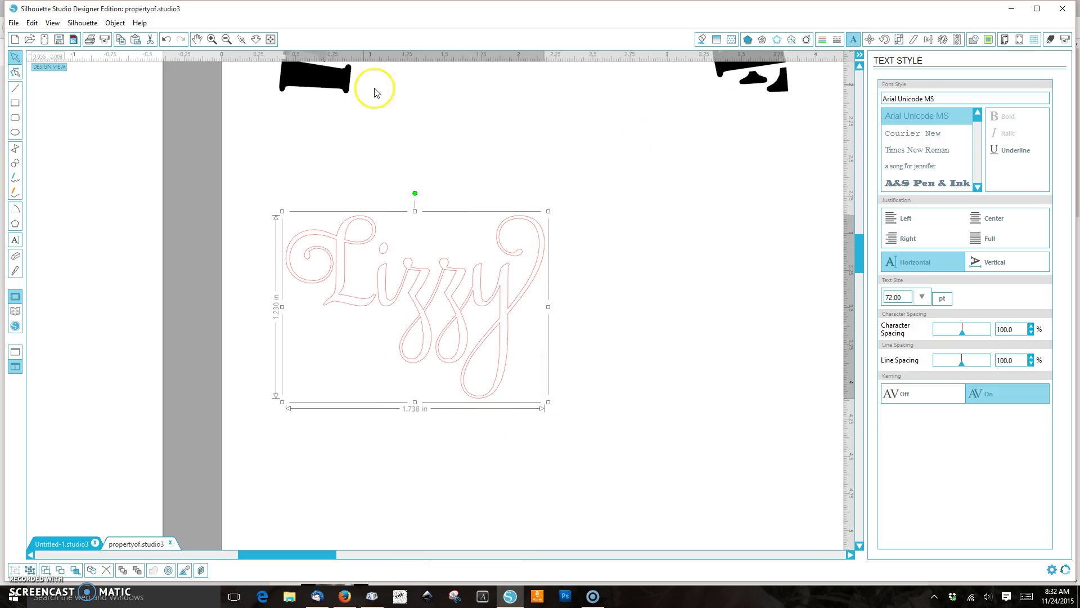
Enlarge Lizzy to about 2.946 × 2.085 in and place it under the PROPERTY OF arch.
left_click(270, 40)
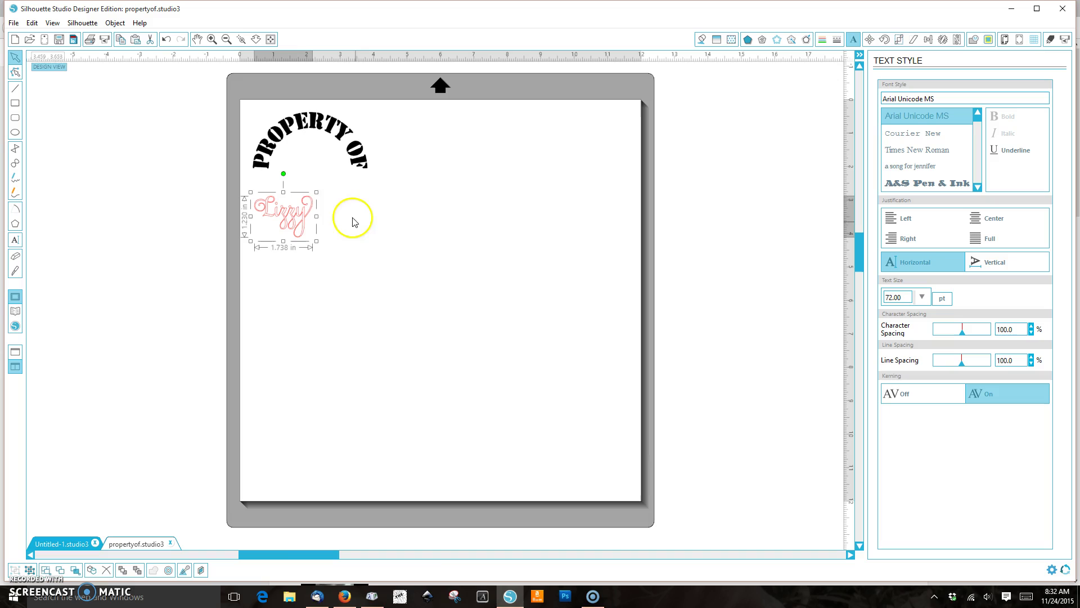
left_click_drag(318, 188, 367, 175)
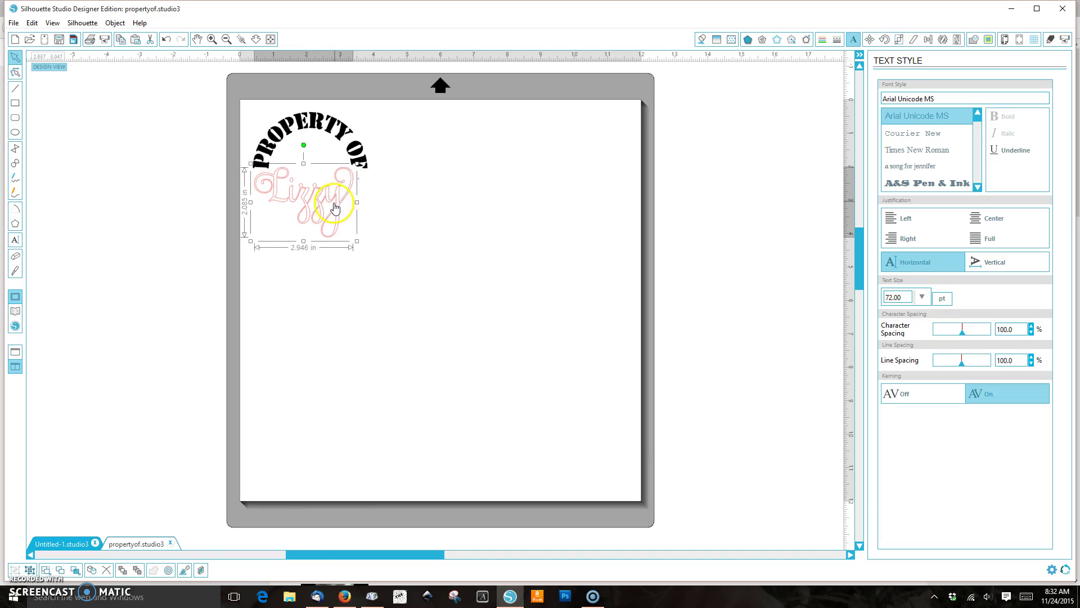
left_click_drag(334, 208, 341, 210)
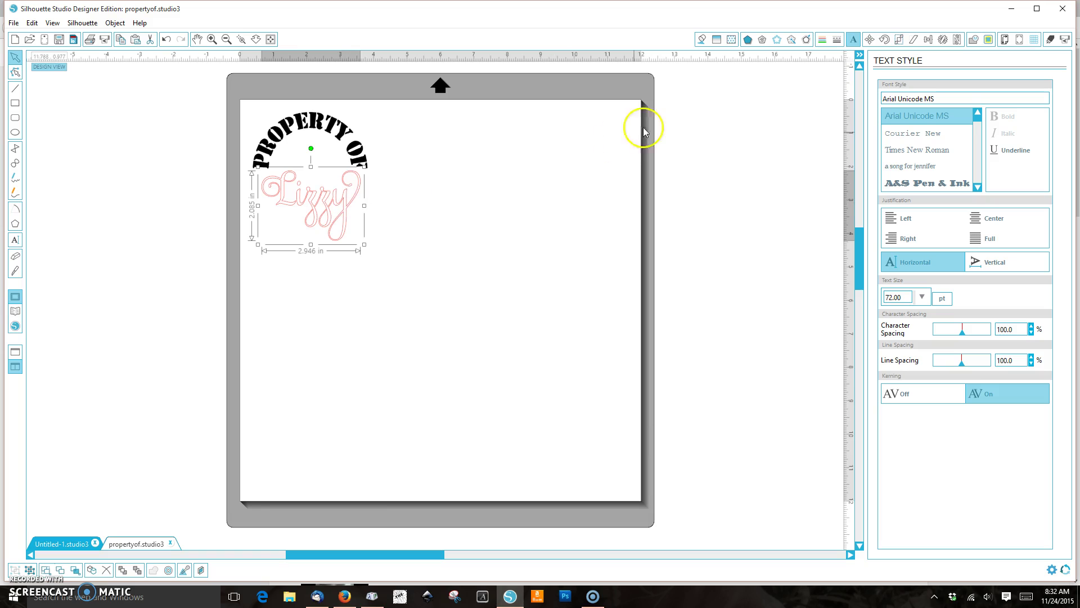
Give Lizzy a solid black fill and no outline colour.
left_click(702, 38)
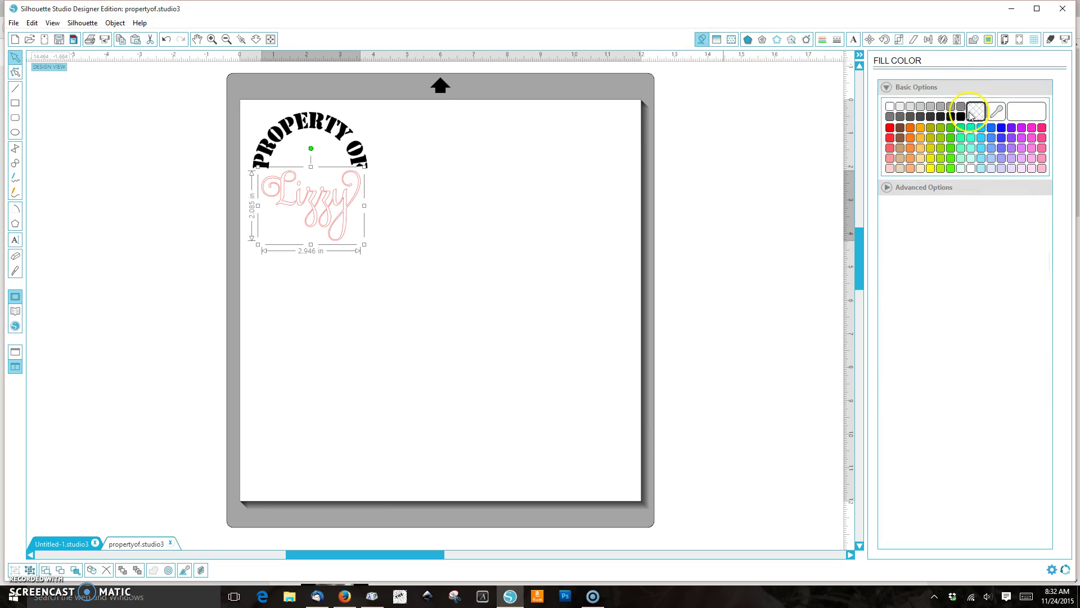
left_click(962, 116)
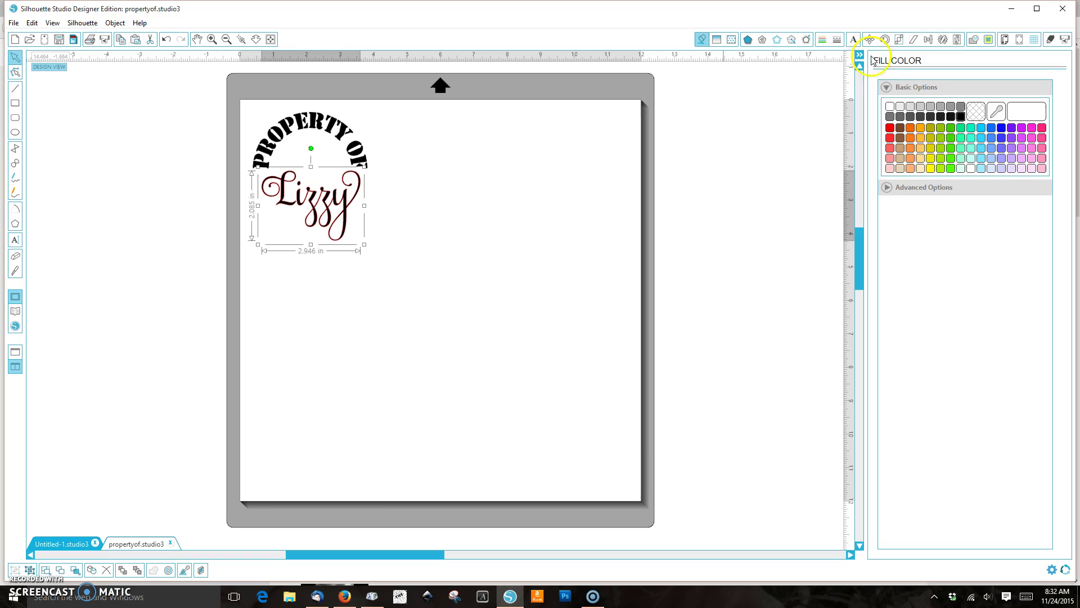
left_click(822, 39)
left_click(977, 111)
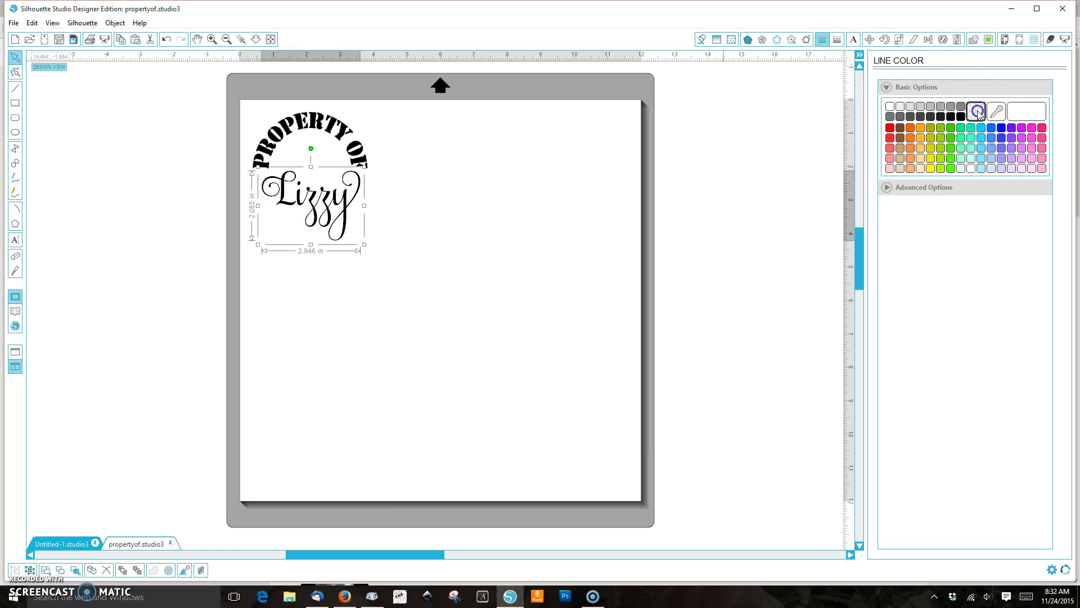
left_click(398, 226)
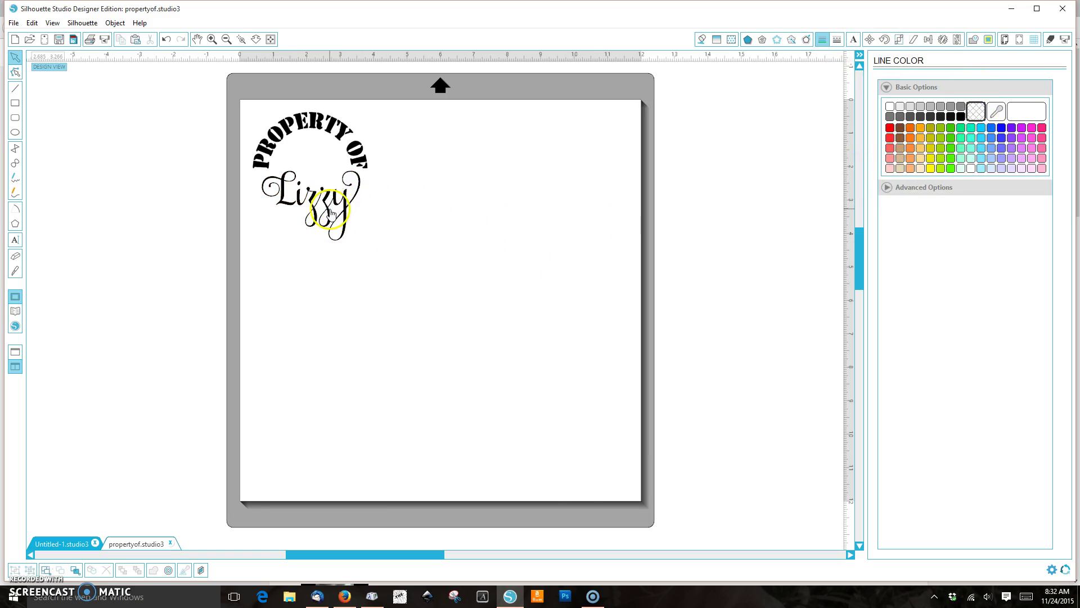
Select both PROPERTY OF and Lizzy and centre-align them on each other.
left_click_drag(327, 214, 325, 219)
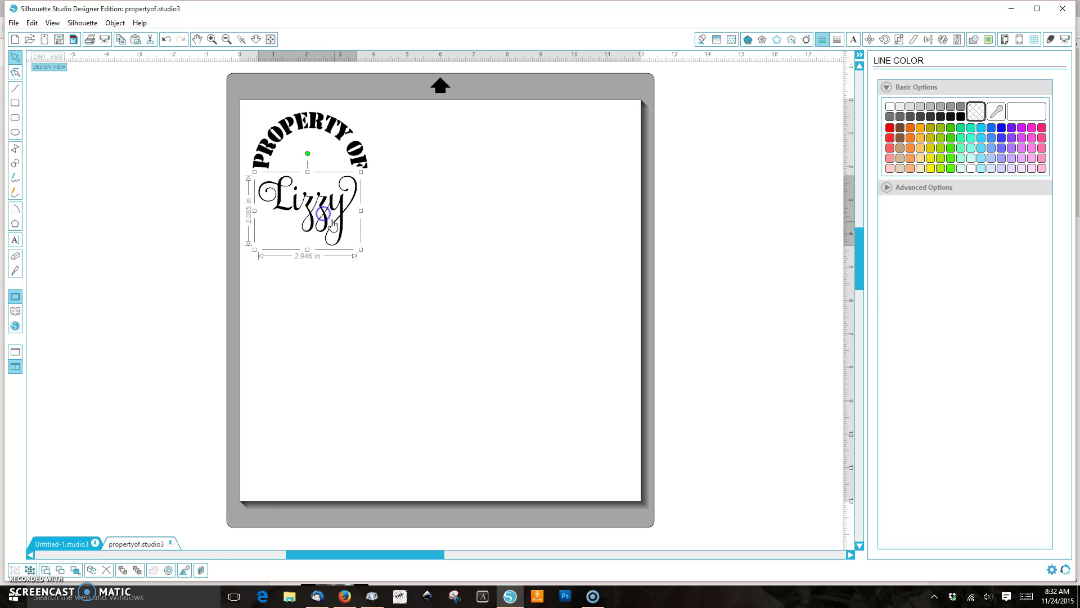
left_click(320, 123, "shift")
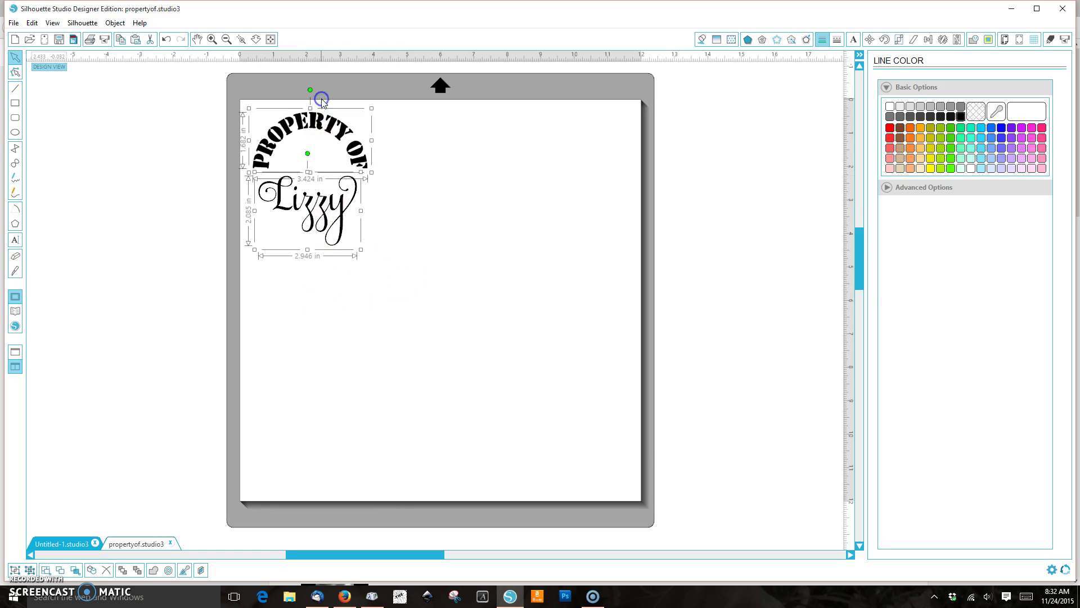
right_click(321, 122)
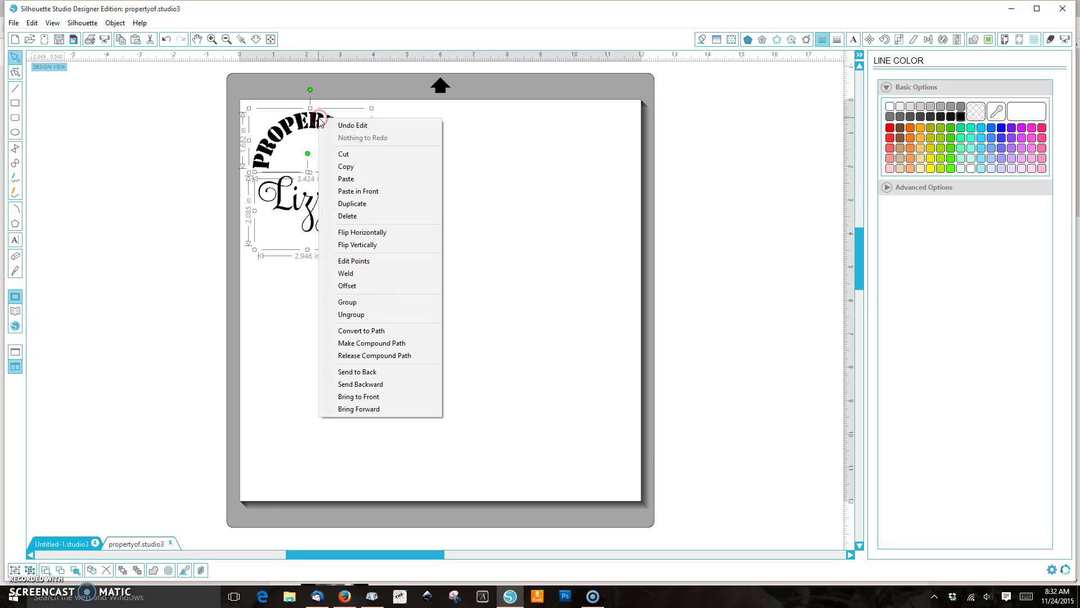
left_click(514, 107)
left_click_drag(408, 257, 273, 129)
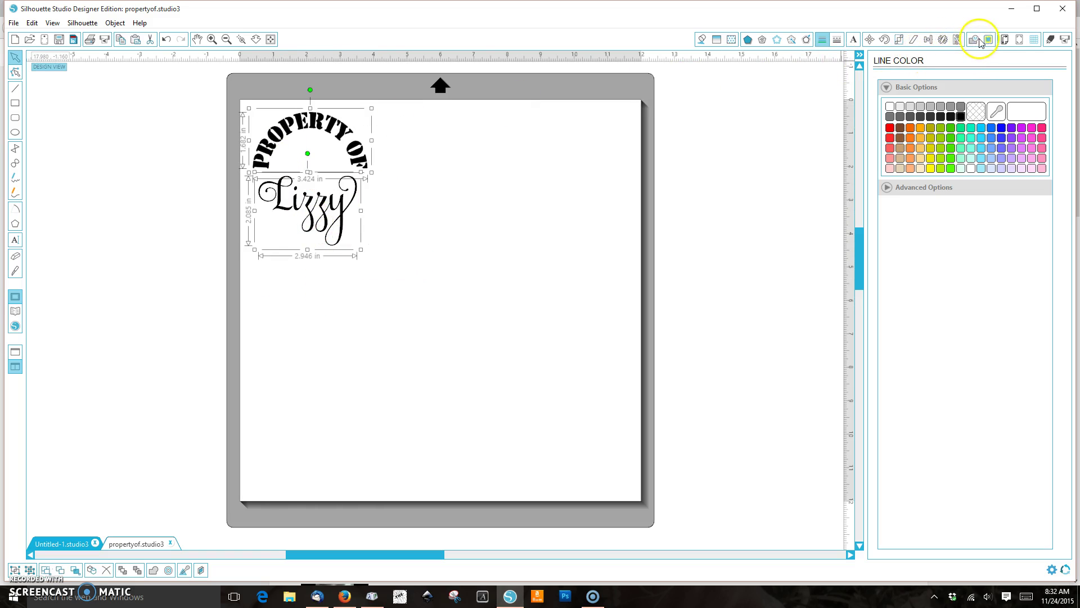
left_click(927, 41)
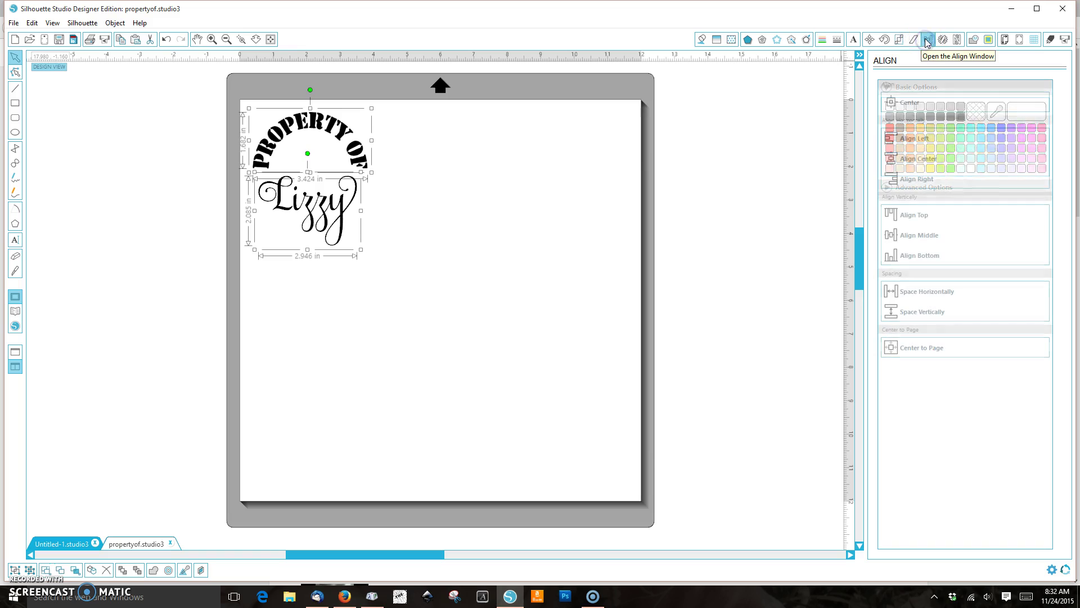
left_click(934, 162)
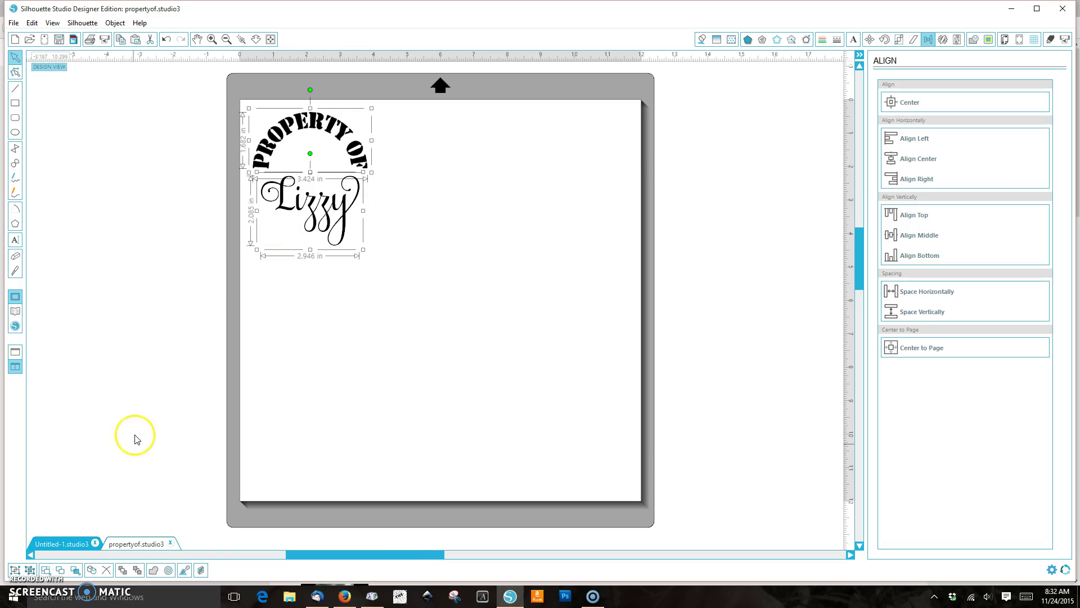
Group the two texts and flip the 3.424 in design horizontally for HTV.
right_click(325, 158)
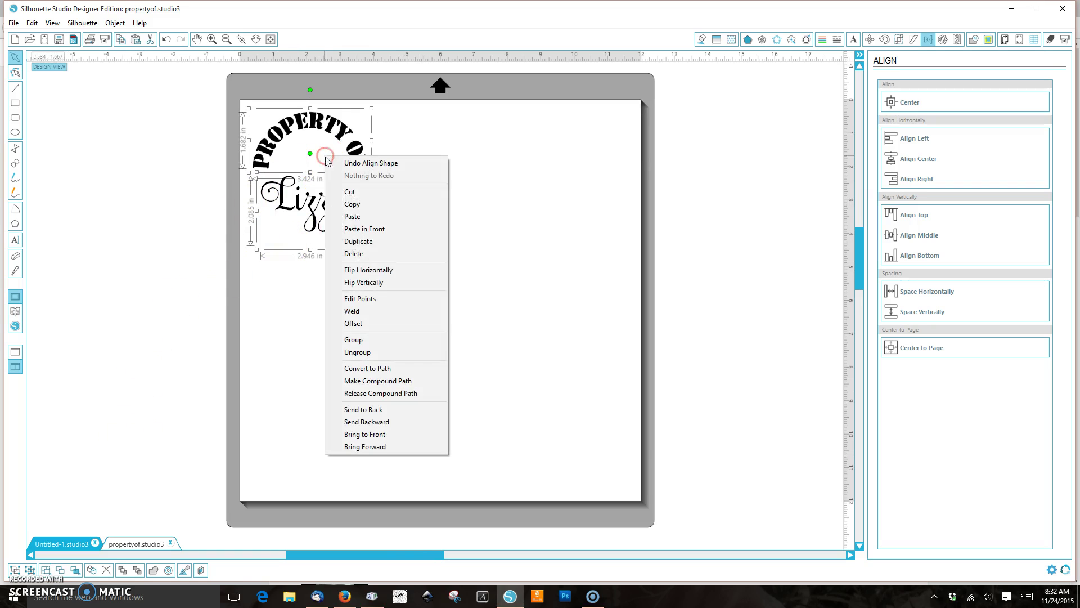
left_click(353, 340)
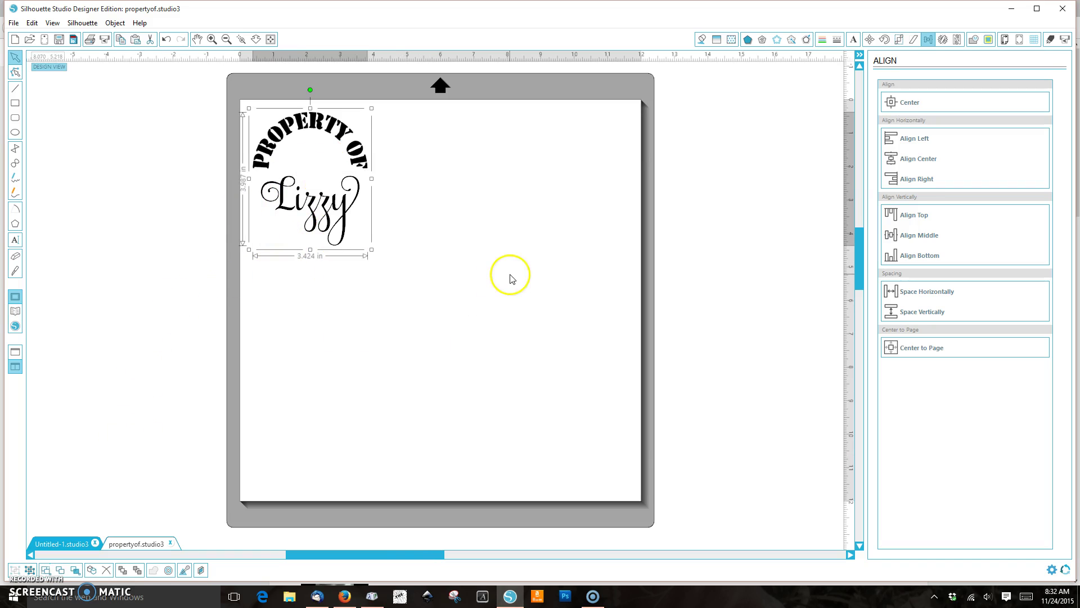
right_click(307, 197)
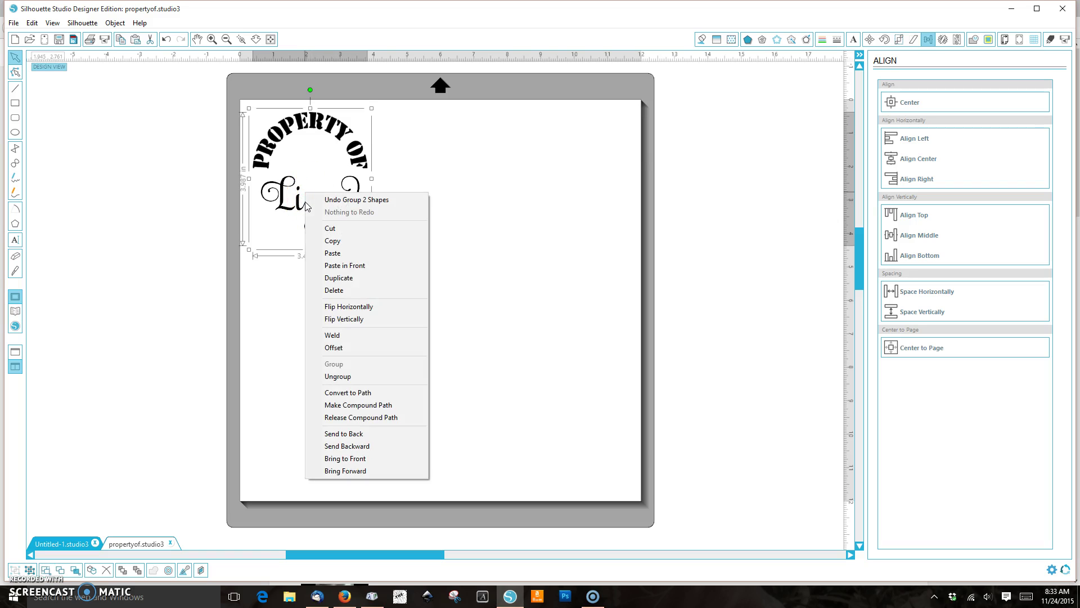
left_click(379, 307)
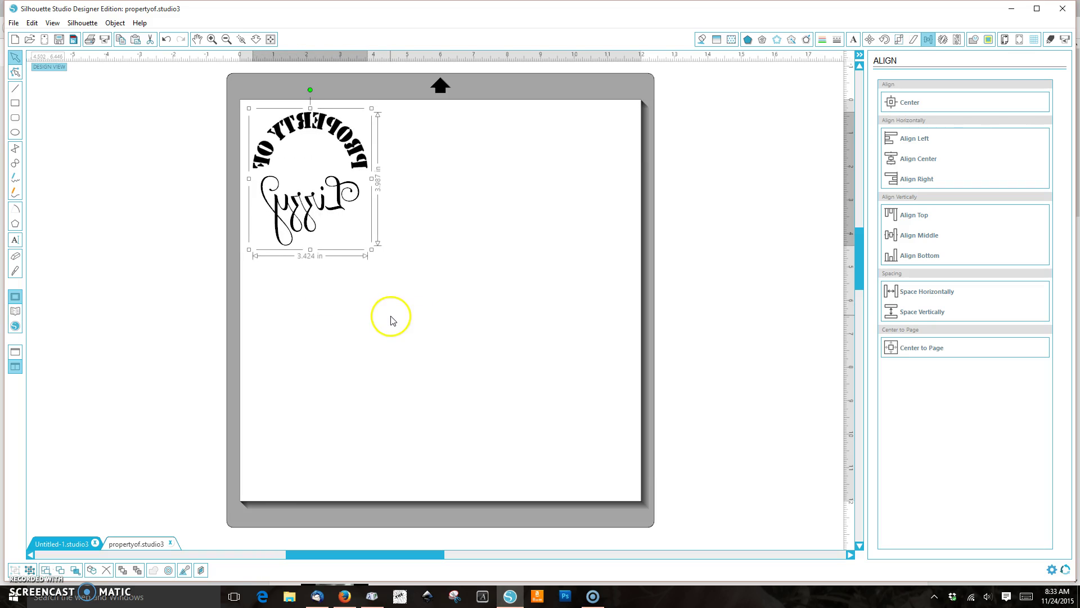